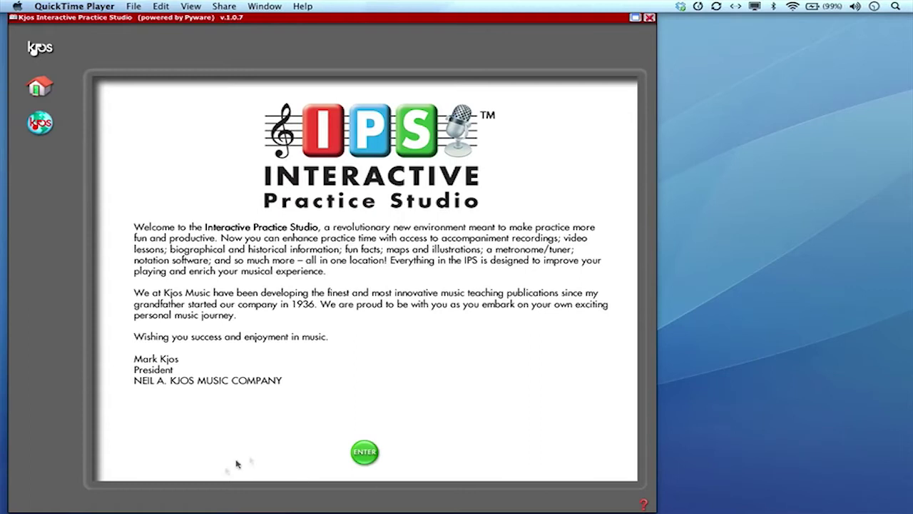
# Step: Enter the practice studio, sign in with the prefilled name, and open the Tradition of Excellence - Clarinet book
pyautogui.click(363, 455)
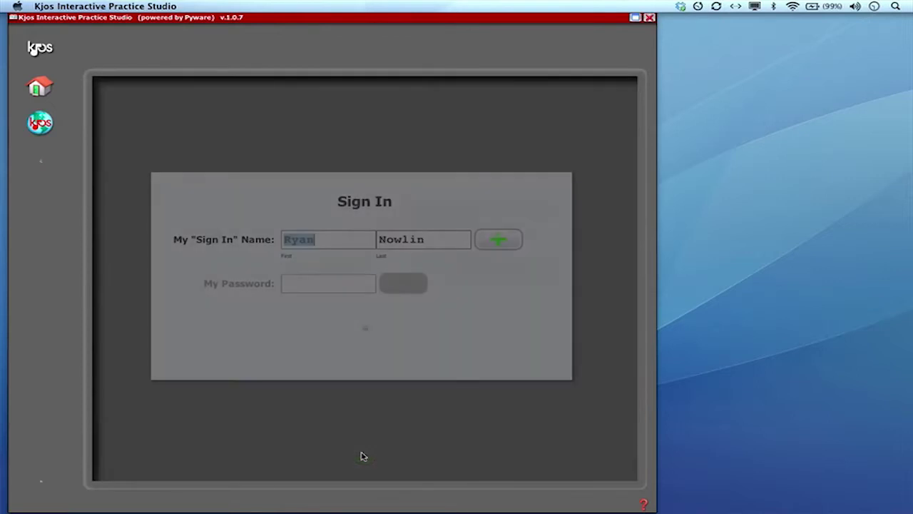
pyautogui.click(365, 329)
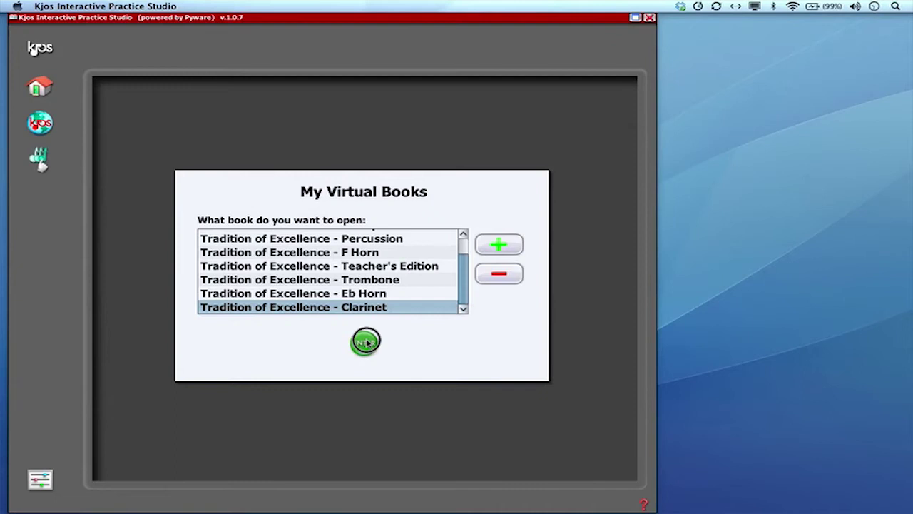
pyautogui.click(365, 342)
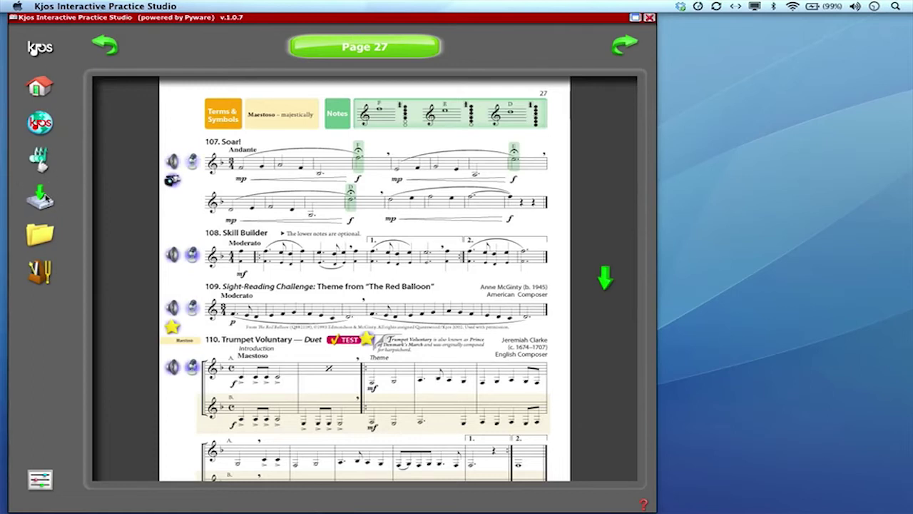
# Step: Download the iTunes Audio item for the Clarinet book with the Media Downloader
pyautogui.click(42, 200)
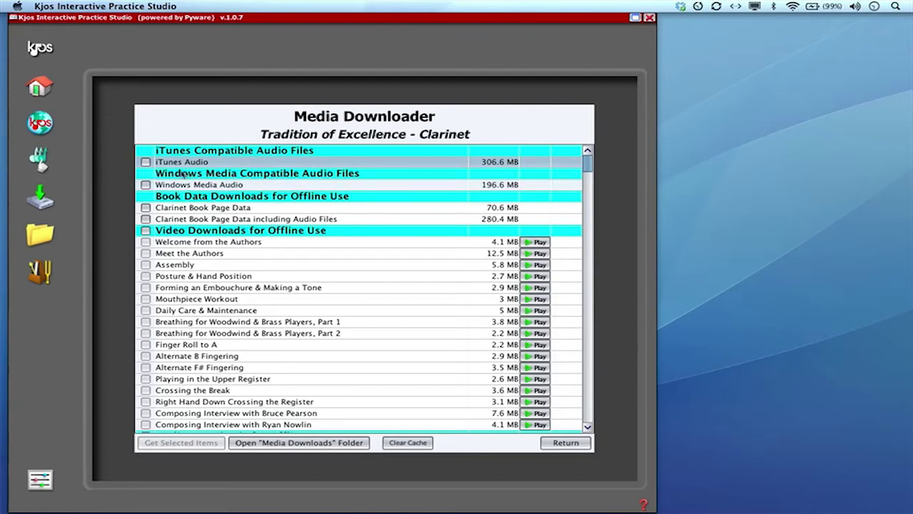
pyautogui.click(145, 162)
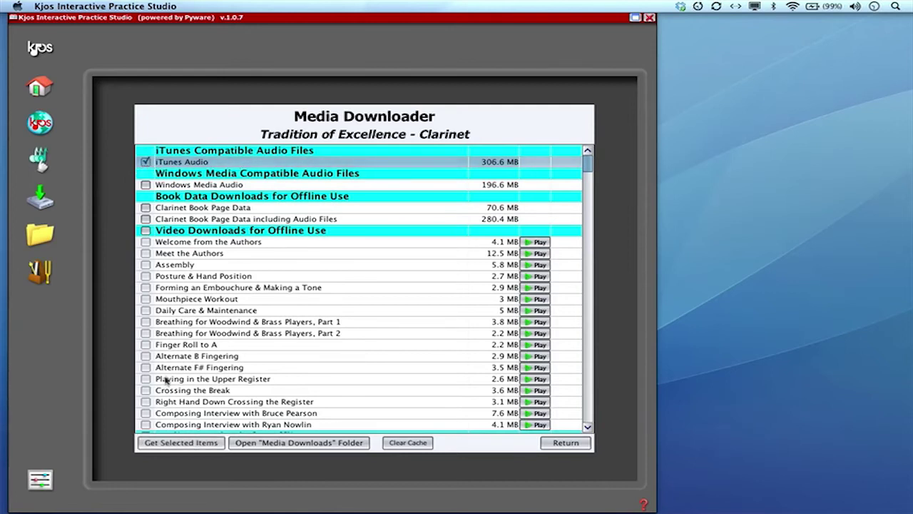
pyautogui.click(187, 444)
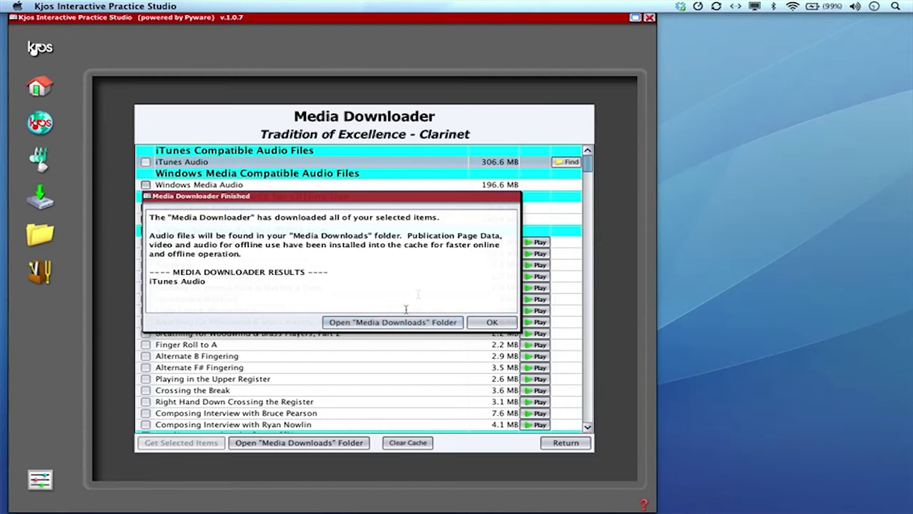
pyautogui.click(492, 322)
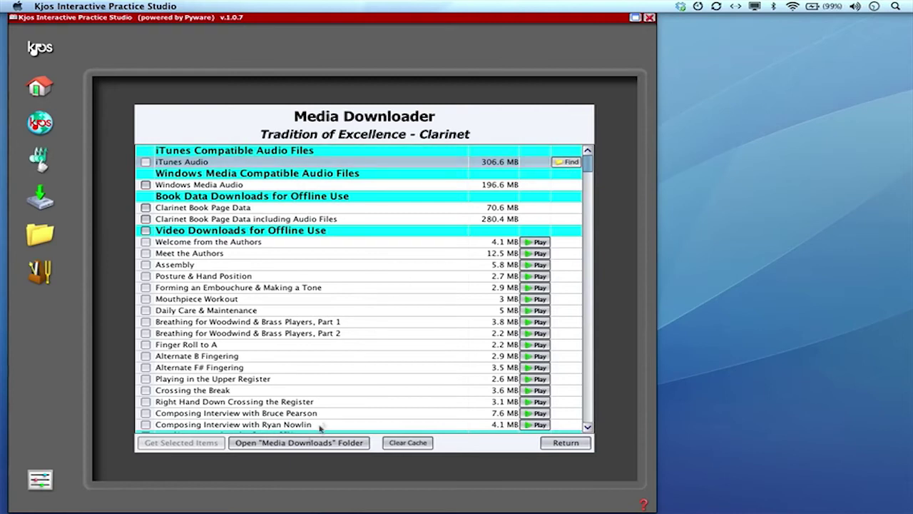
# Step: Open the Media Downloads folder and go into the iTunes Audio Clarinet folder
pyautogui.click(289, 443)
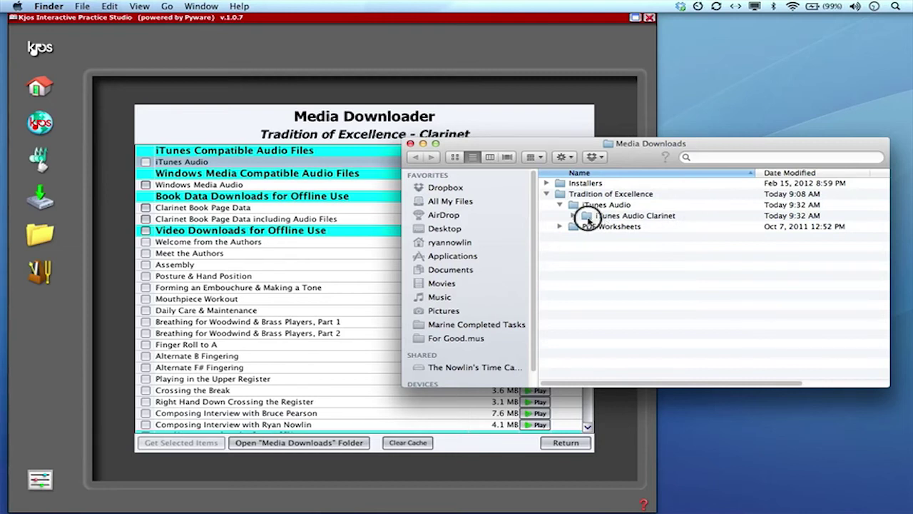
pyautogui.click(588, 219)
pyautogui.doubleClick(588, 219)
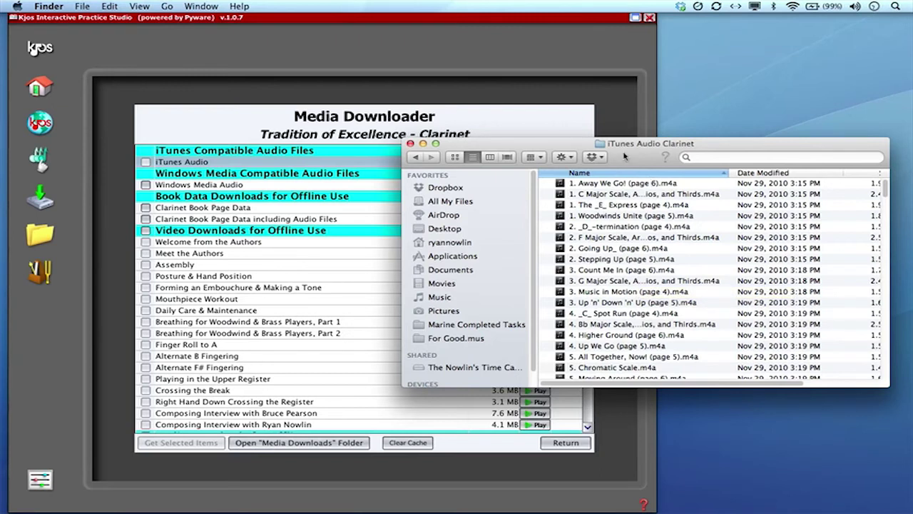
# Step: Switch to iTunes, remove all songs from the untitled playlist, and move the window aside to uncover the Finder file list
pyautogui.moveTo(4, 345)
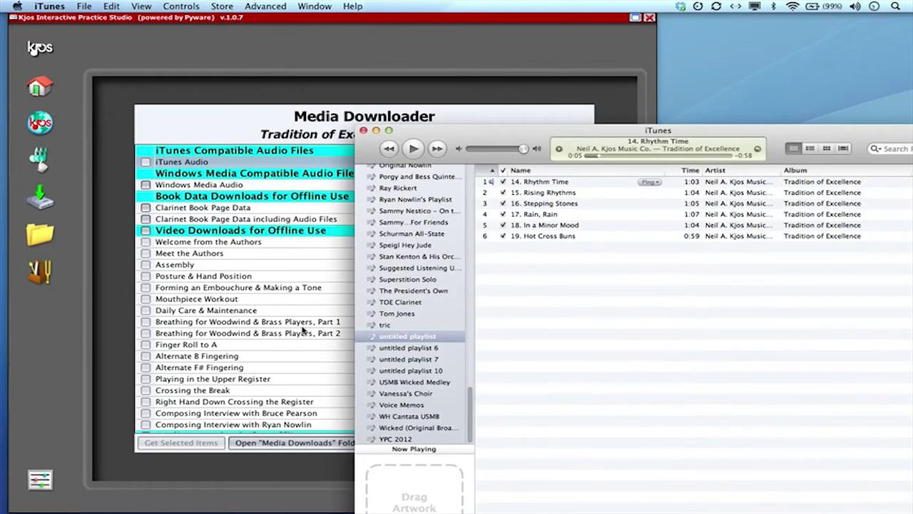
pyautogui.click(582, 203)
pyautogui.press('super+a')
pyautogui.press('Delete')
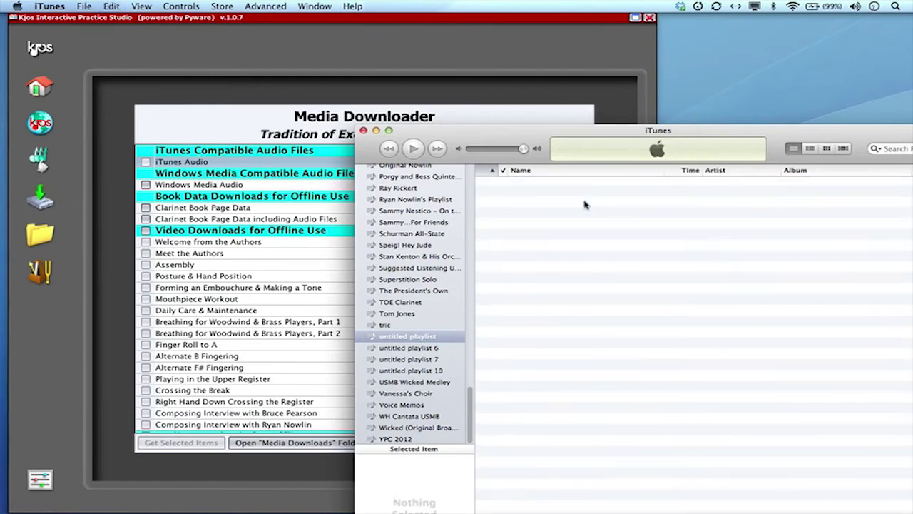
pyautogui.moveTo(532, 133); pyautogui.dragTo(187, 36)
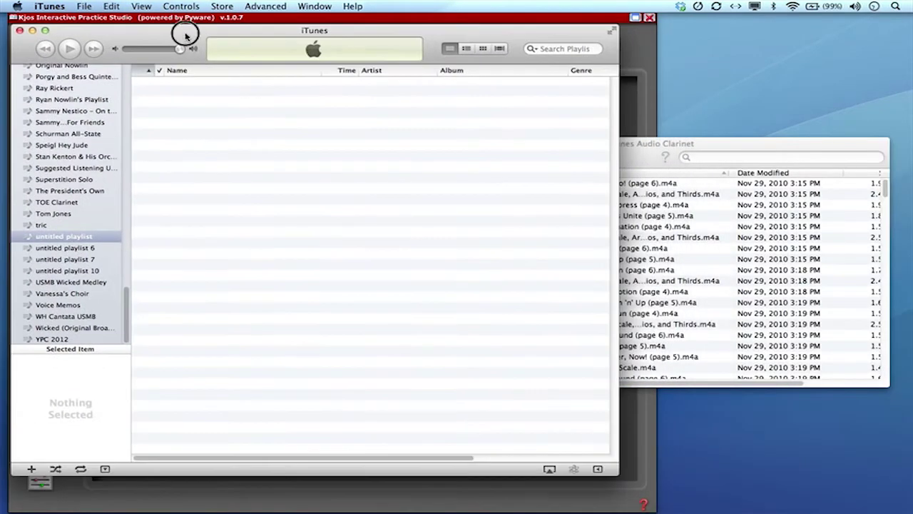
pyautogui.scroll(3, 74, 186)
pyautogui.scroll(-5, 74, 185)
pyautogui.scroll(3, 75, 185)
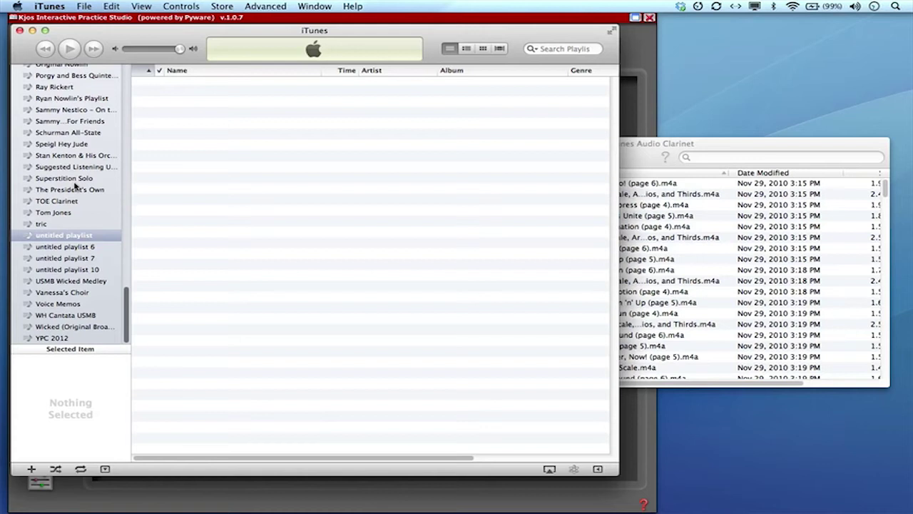
pyautogui.click(85, 6)
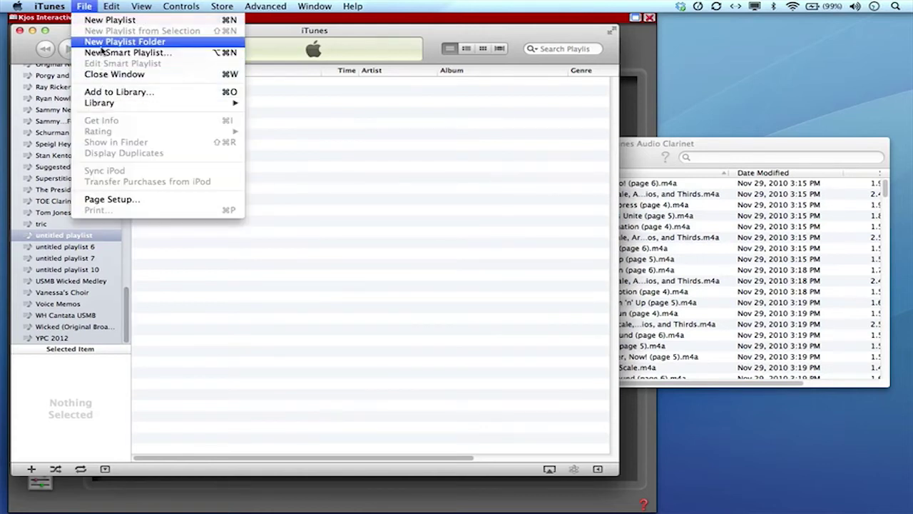
pyautogui.click(268, 259)
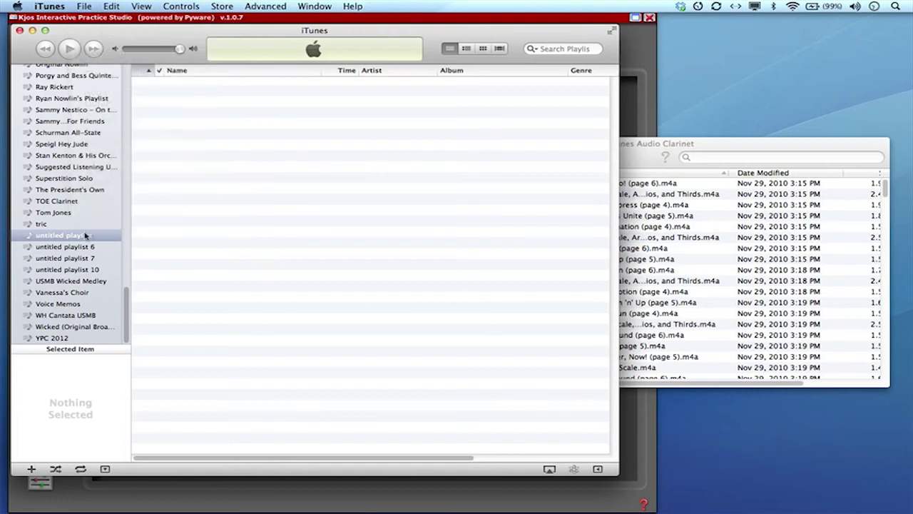
pyautogui.click(703, 146)
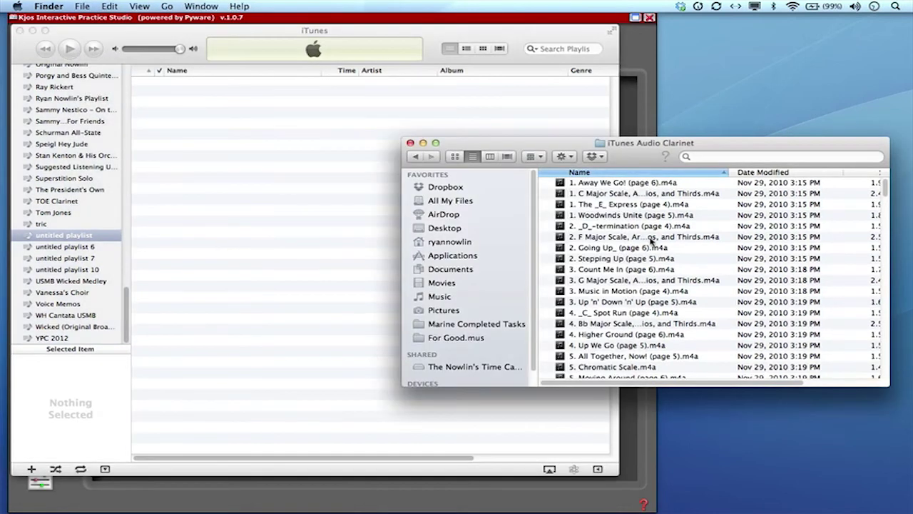
pyautogui.click(591, 236)
pyautogui.press('super+a')
pyautogui.moveTo(679, 185); pyautogui.dragTo(336, 216)
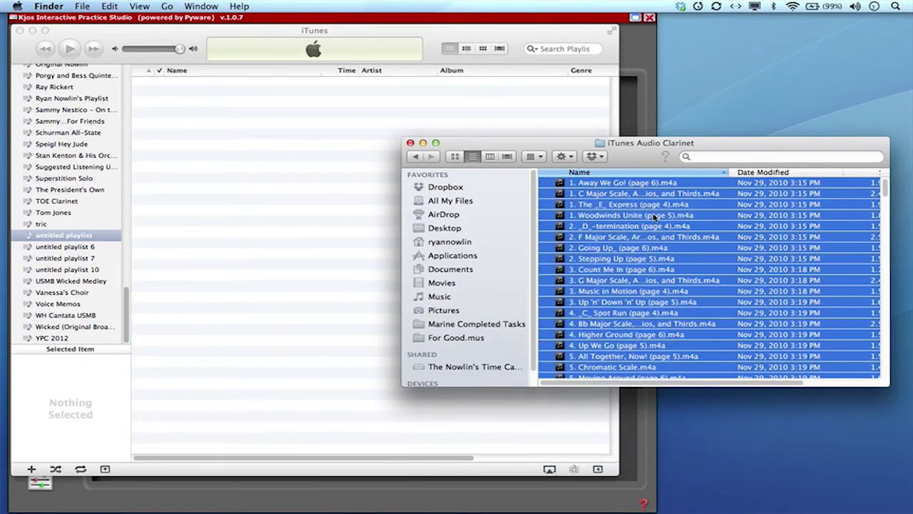
# Step: Add the Finder files from "2. _D_-termination (page 4)" through "3. Up 'n' Down 'n' Up (page 5)" to the untitled iTunes playlist
pyautogui.click(649, 225)
pyautogui.keyDown('shift'); pyautogui.click(624, 304); pyautogui.keyUp('shift')
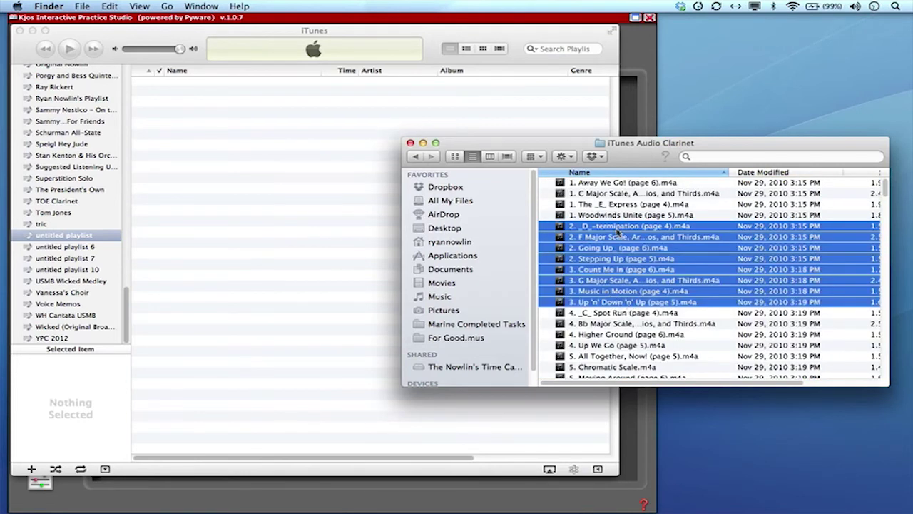
pyautogui.moveTo(617, 228); pyautogui.dragTo(212, 242)
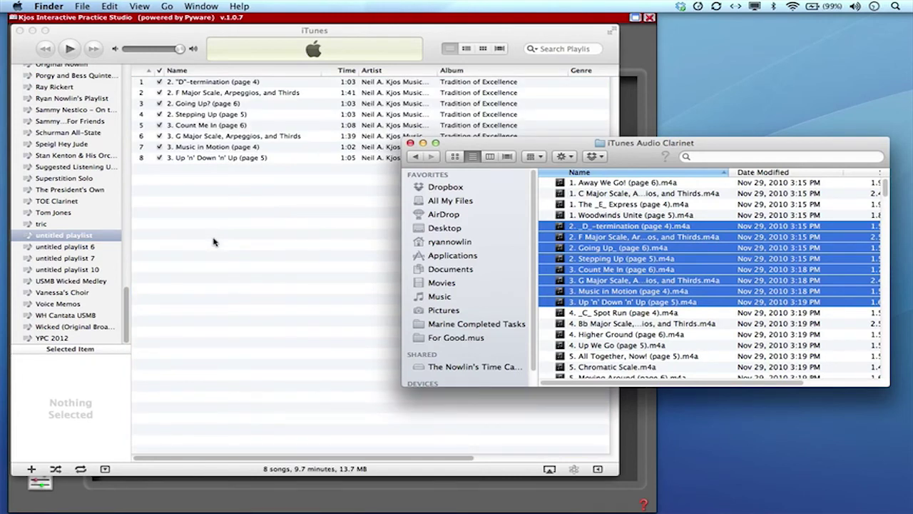
# Step: Play "2. F Major Scale, Arpeggios, and Thirds" from the iTunes playlist briefly, then pause it and deselect the track
pyautogui.click(201, 93)
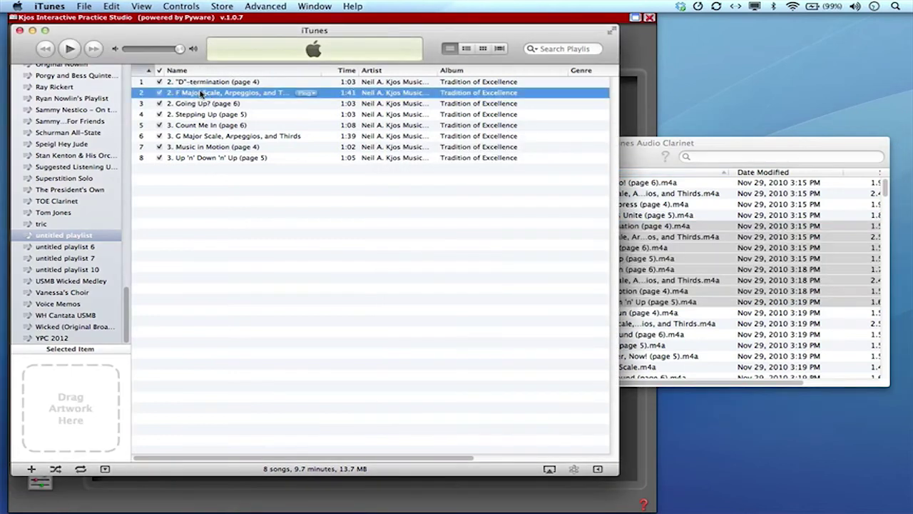
pyautogui.click(70, 49)
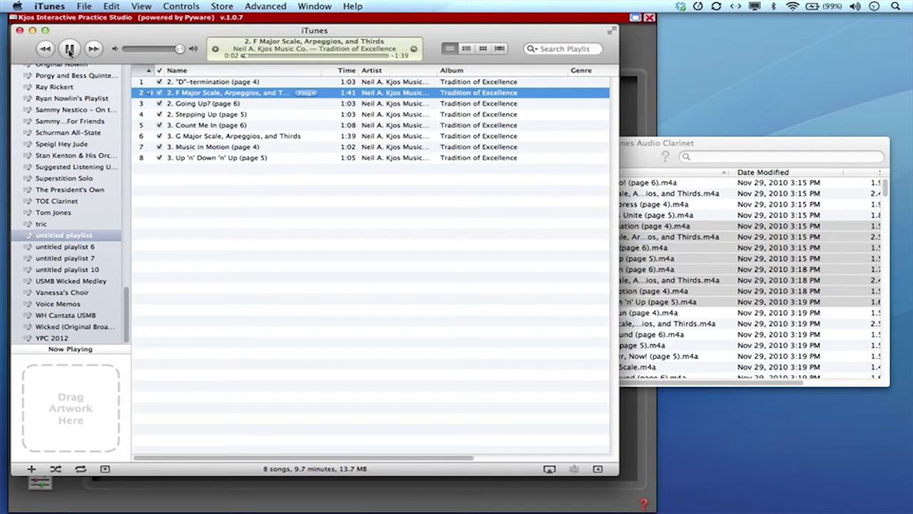
pyautogui.click(70, 49)
pyautogui.click(215, 219)
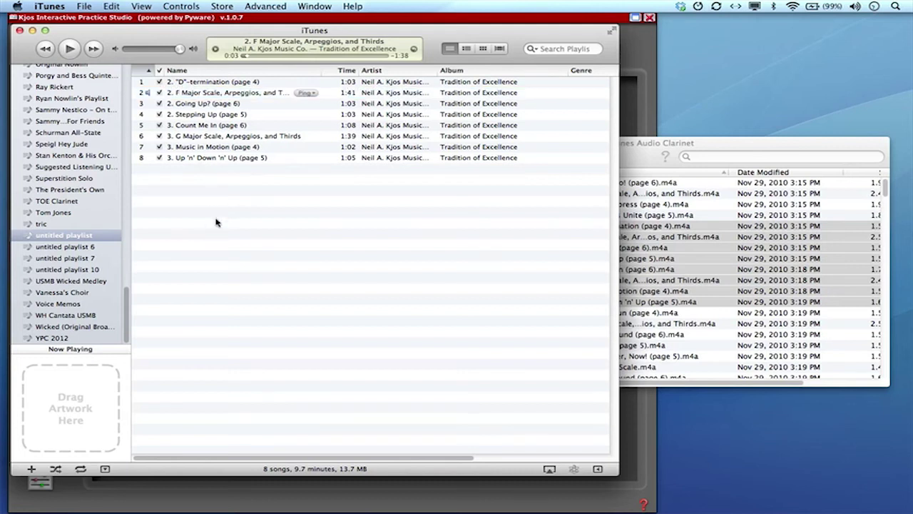
pyautogui.click(80, 7)
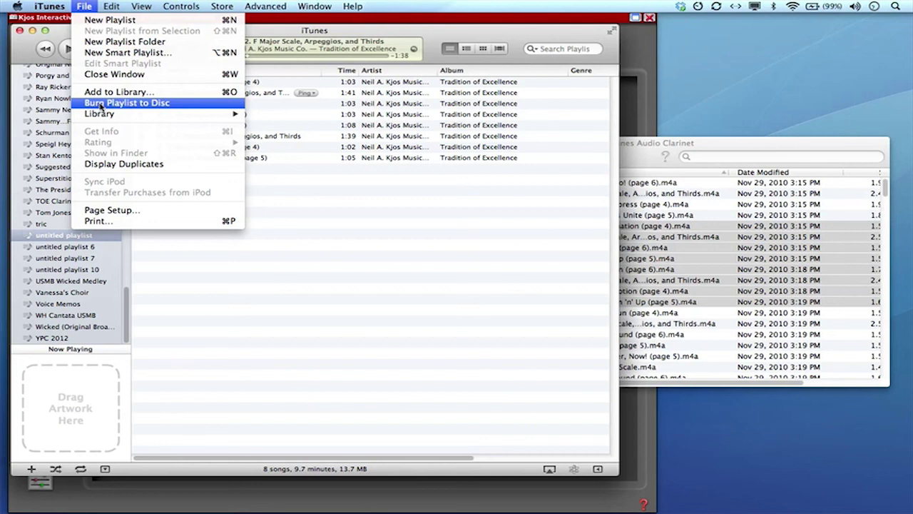
pyautogui.click(291, 318)
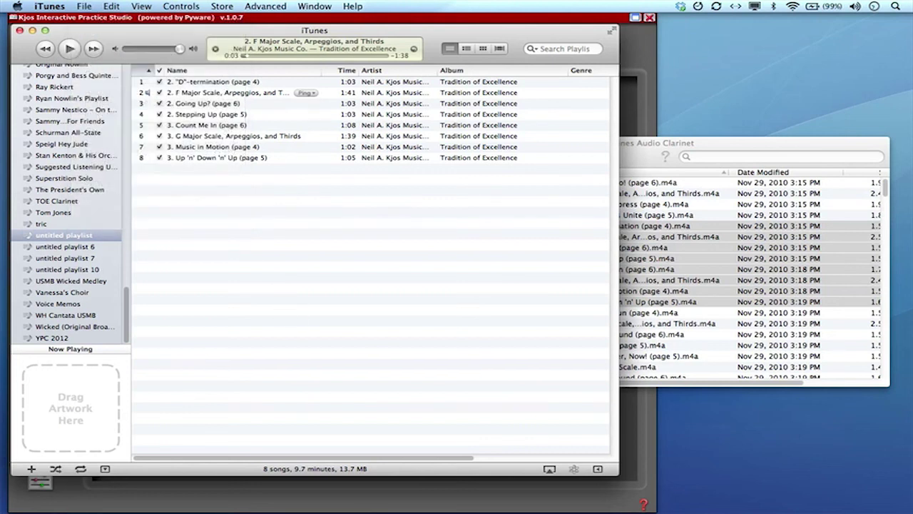
# Step: Minimize the iTunes window and close the iTunes Audio Clarinet folder window to return to the Media Downloader
pyautogui.click(31, 31)
pyautogui.click(651, 160)
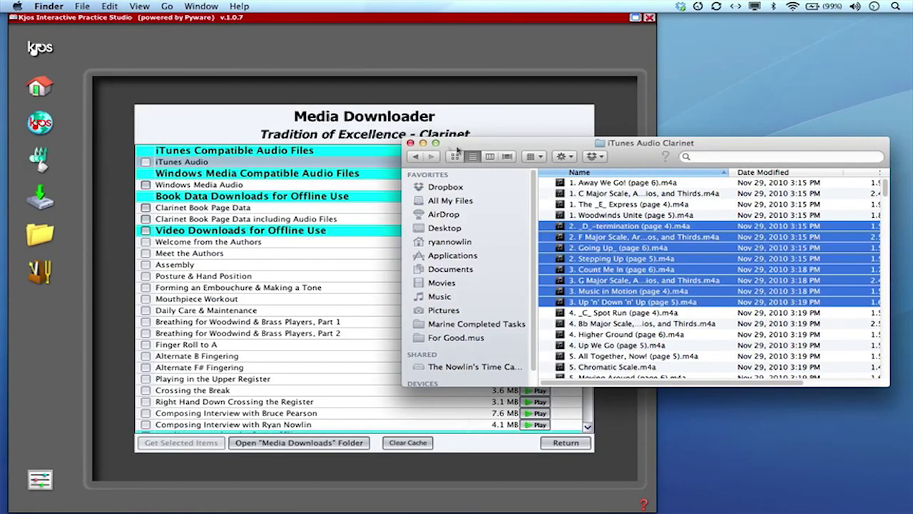
pyautogui.click(411, 145)
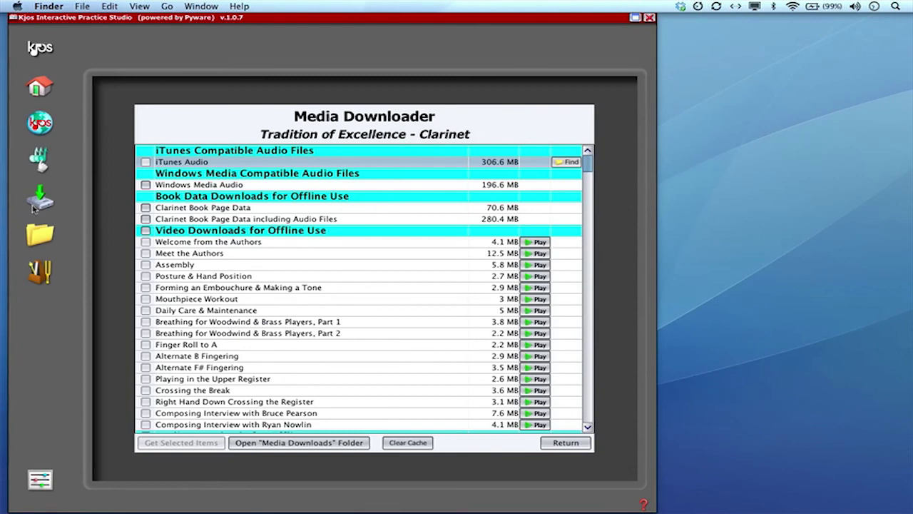
pyautogui.click(146, 163)
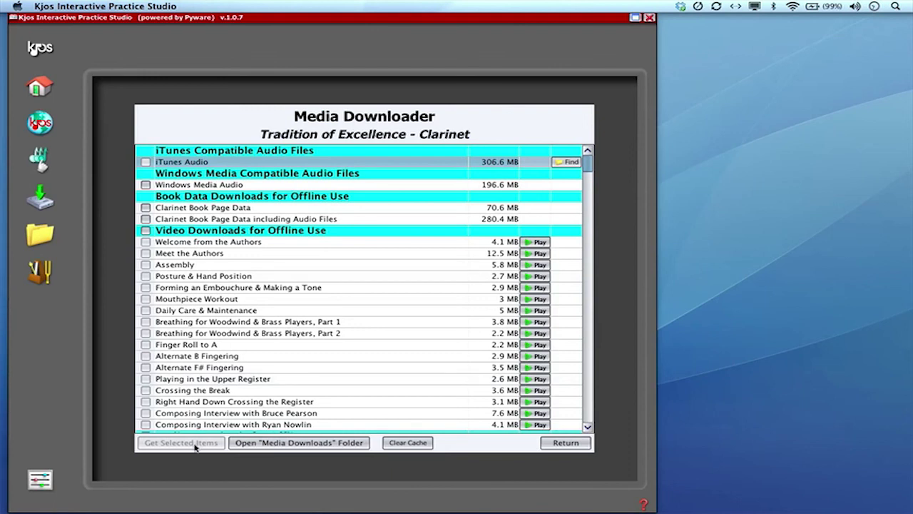
pyautogui.click(263, 444)
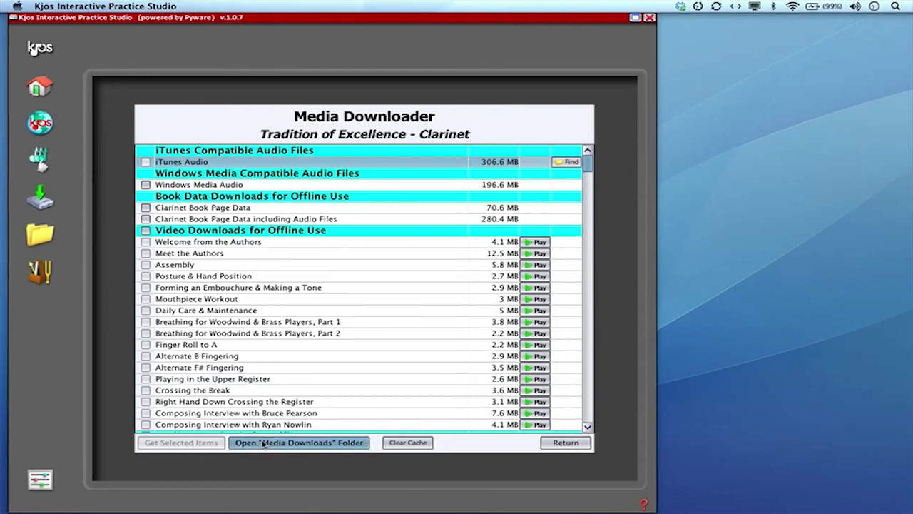